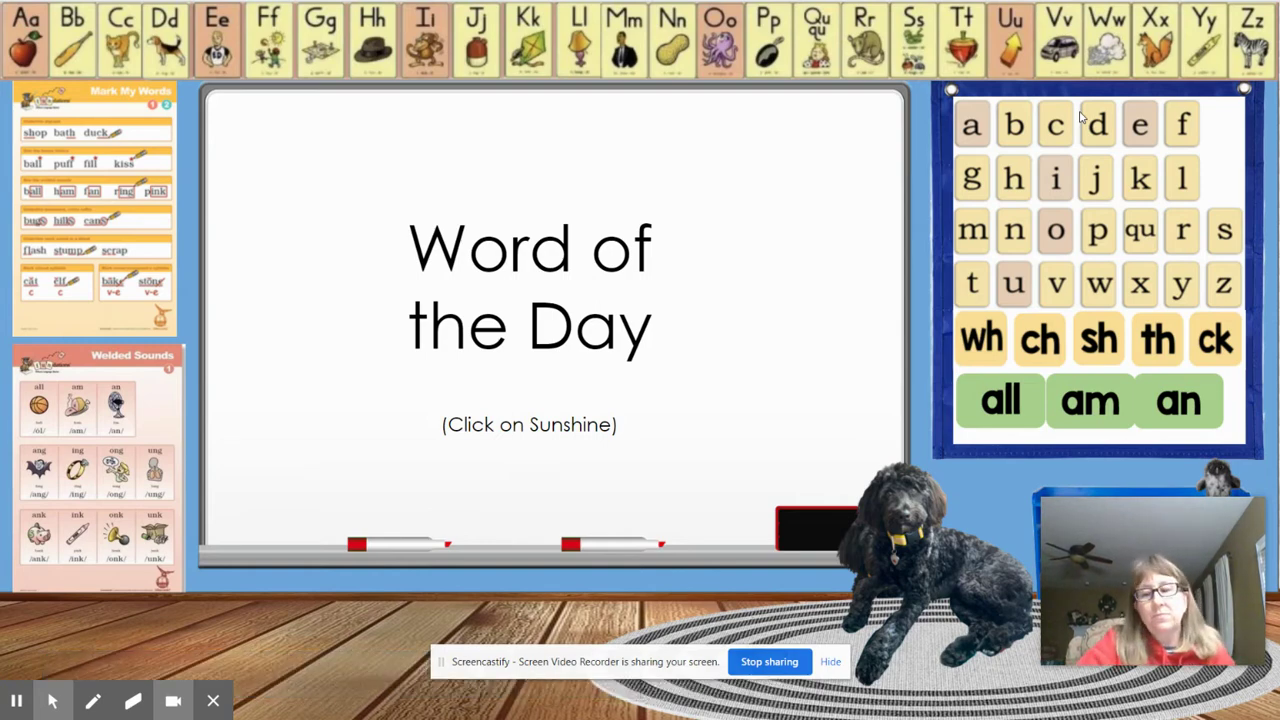
Advance past Word of the Day to the 'read the base word first, then the whole word' slide.
key("Right")
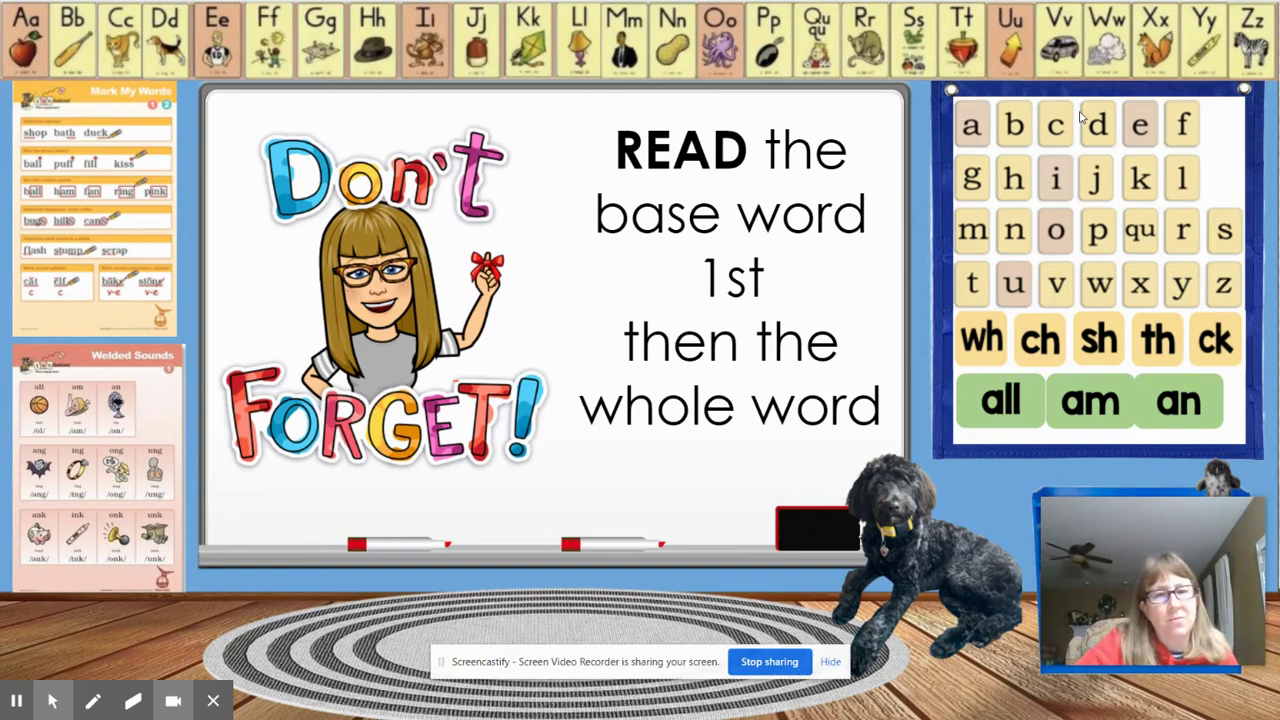
Advance to the Don't Forget! slide spelling pins from letter cards p, i, n and s.
key("Right")
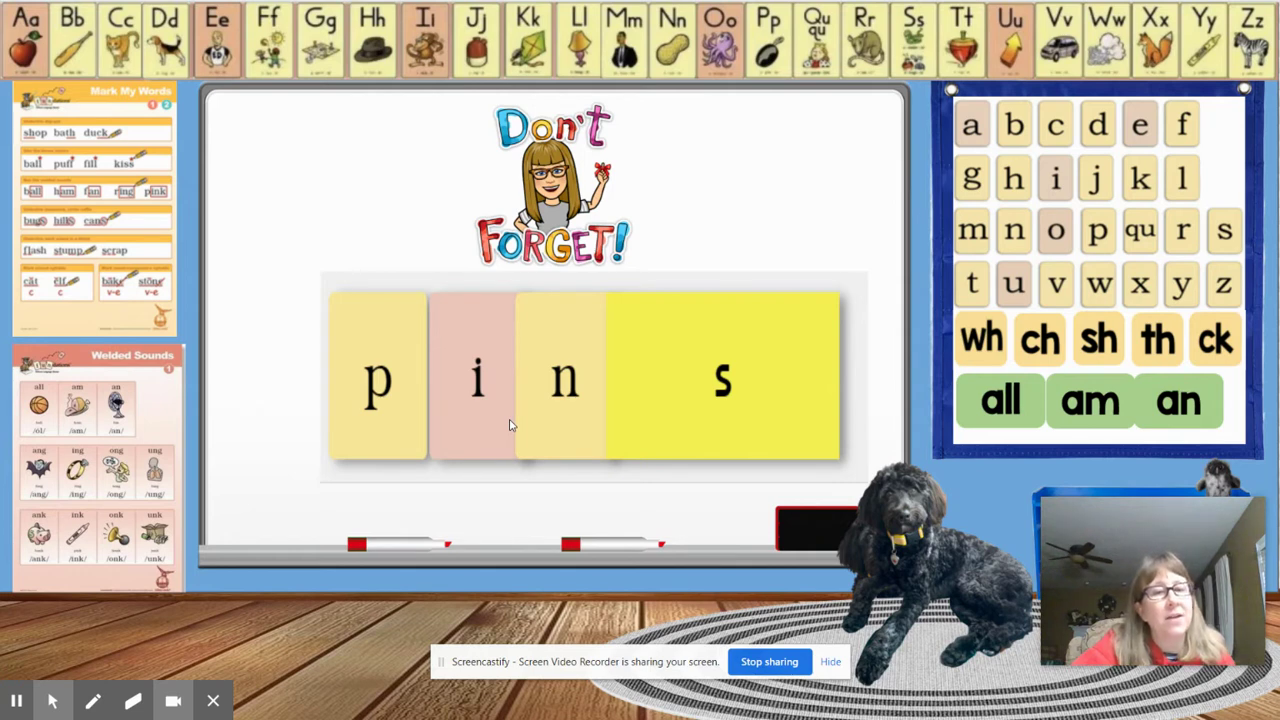
Reveal the underline under base word pin and the circle on suffix s, then advance to wins.
left_click(510, 425)
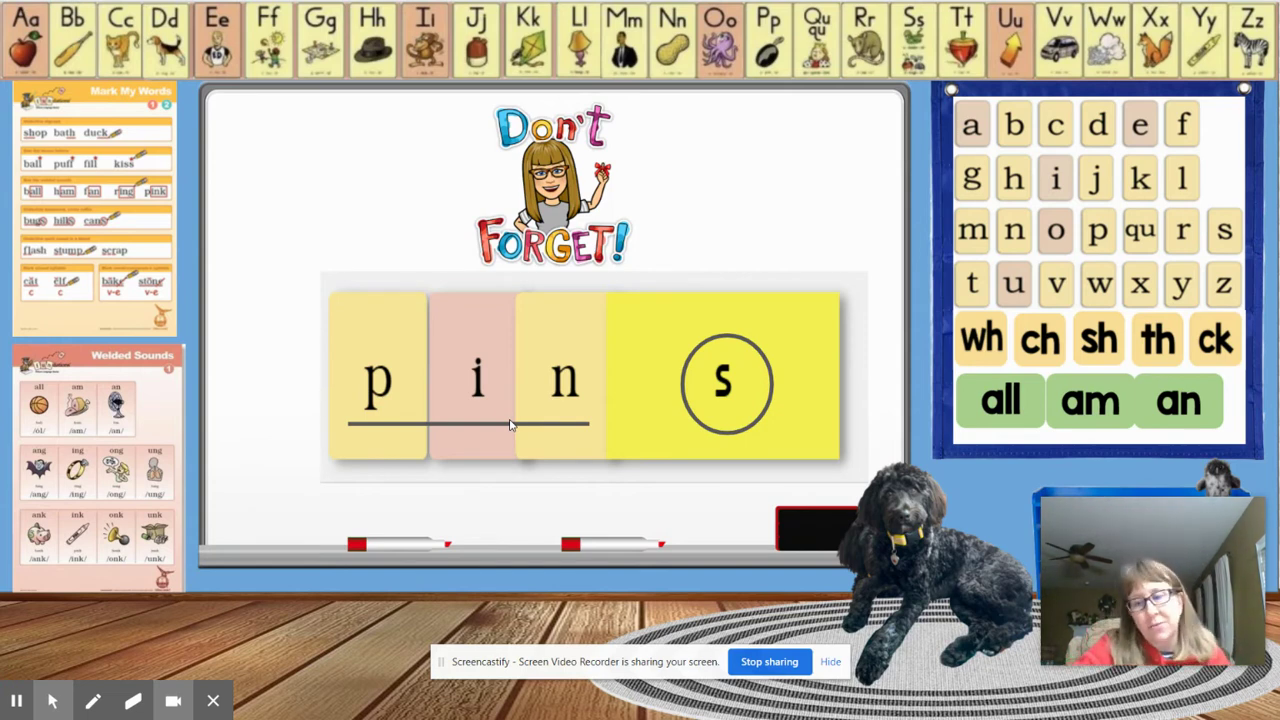
left_click(510, 425)
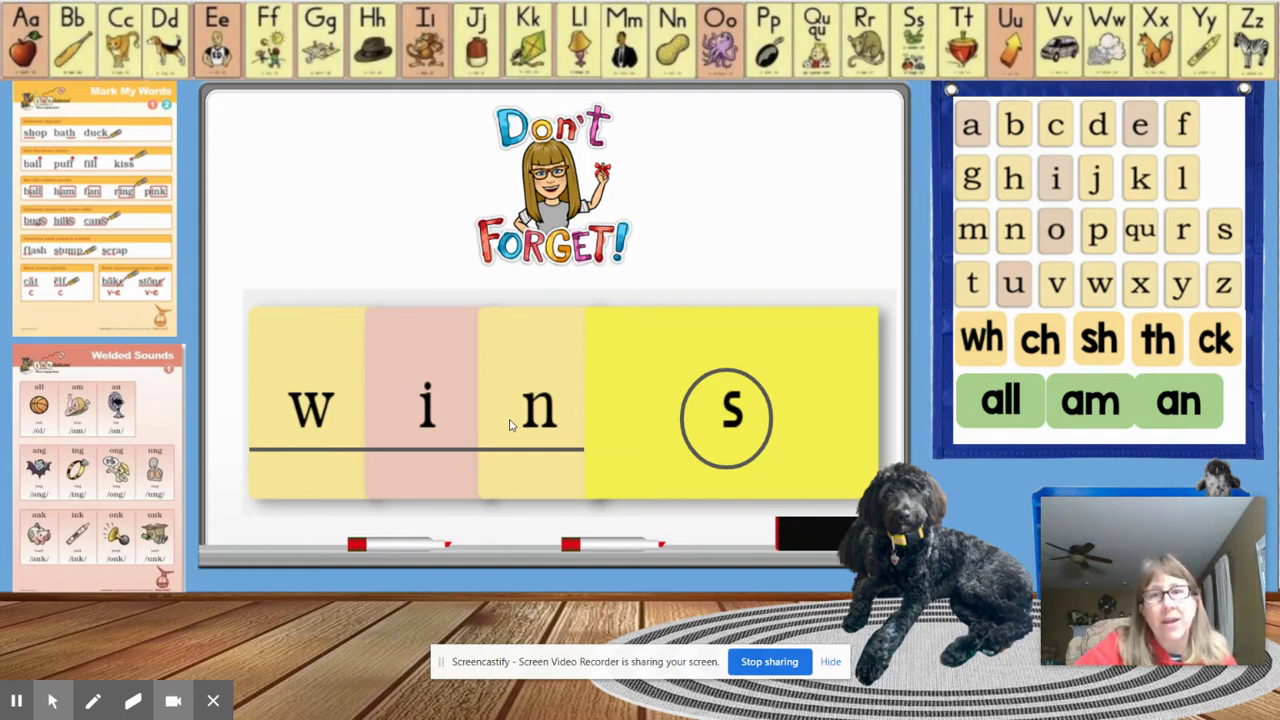
Advance past the tells slide to the pins slide reading 'She set up the pins.'.
key("Right")
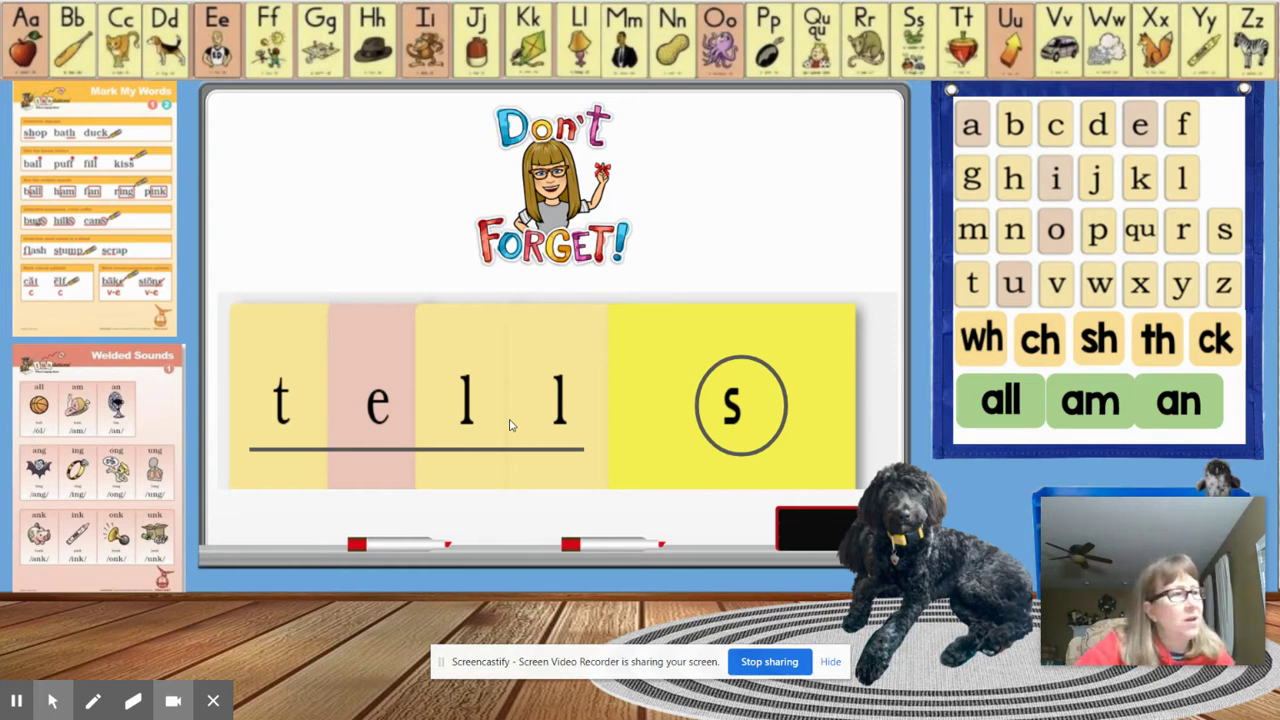
left_click(509, 425)
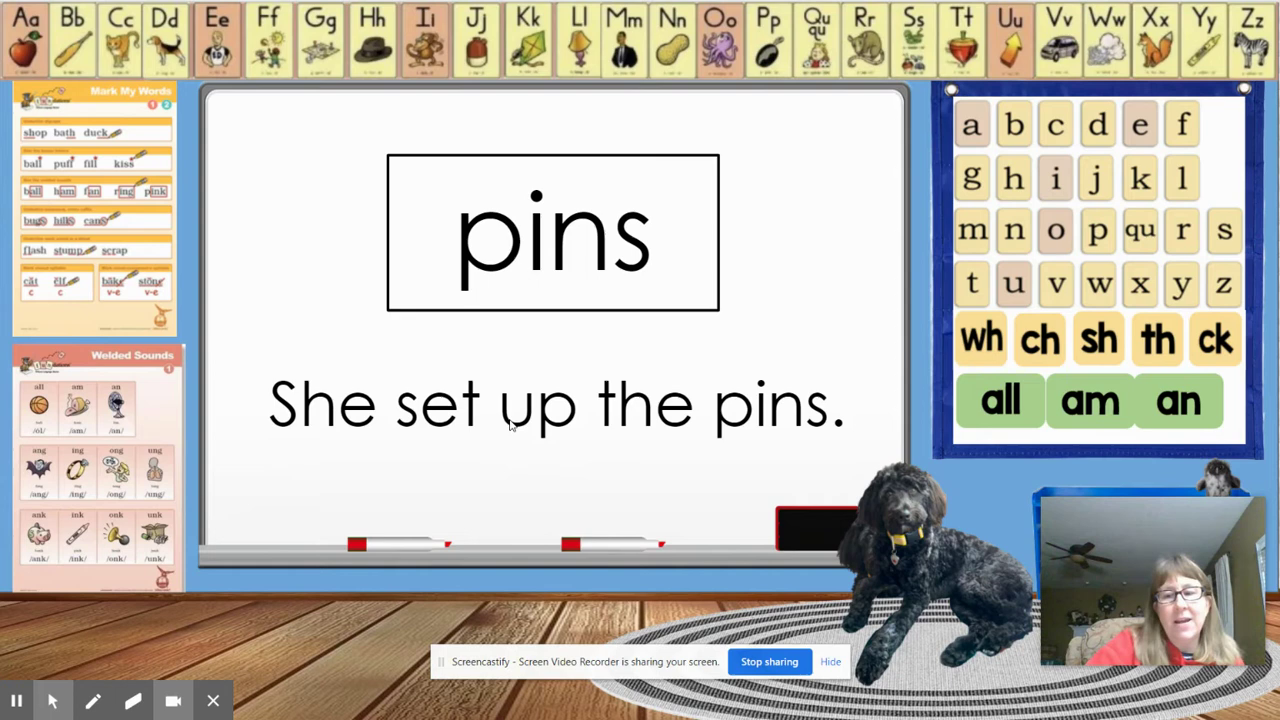
Advance the presentation to the slide reading 'Make It Fun'.
left_click(510, 425)
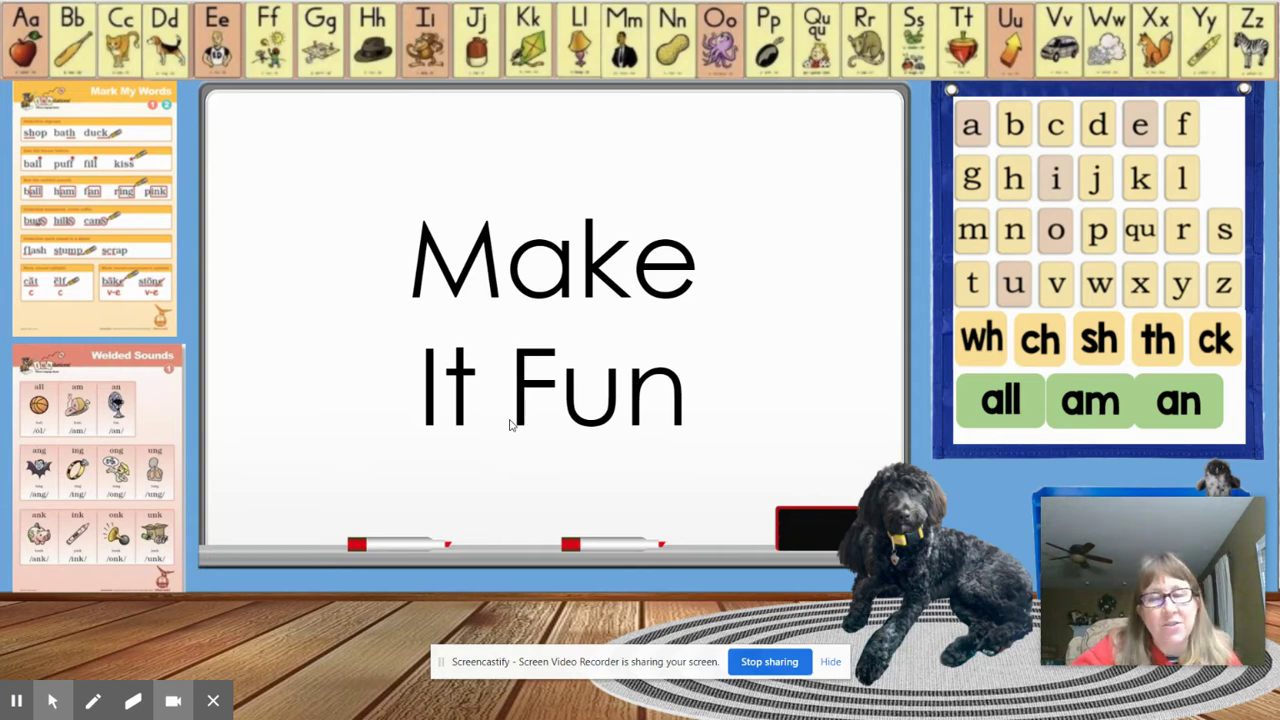
Advance to the whiteboard slide with scrambled cards mops, There, are, six and a period.
left_click(510, 425)
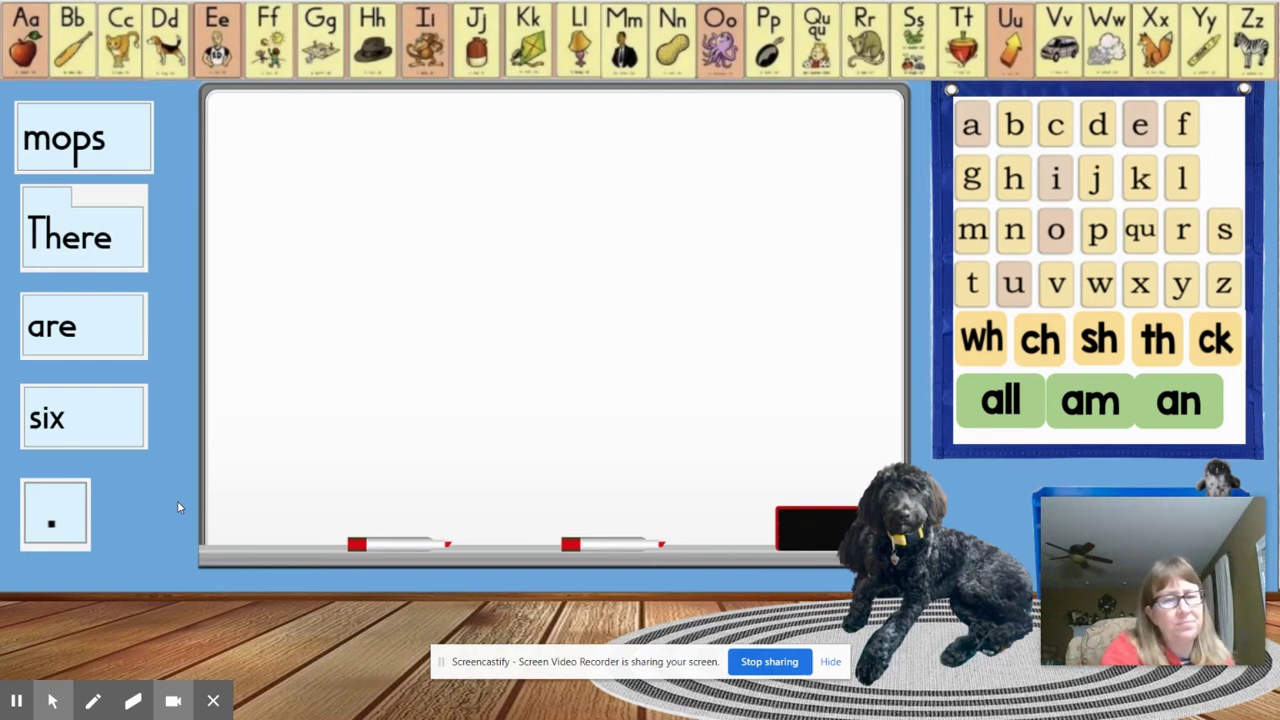
Exit the slideshow and drag the word cards onto the whiteboard to read 'There are six mops.'.
key("Escape")
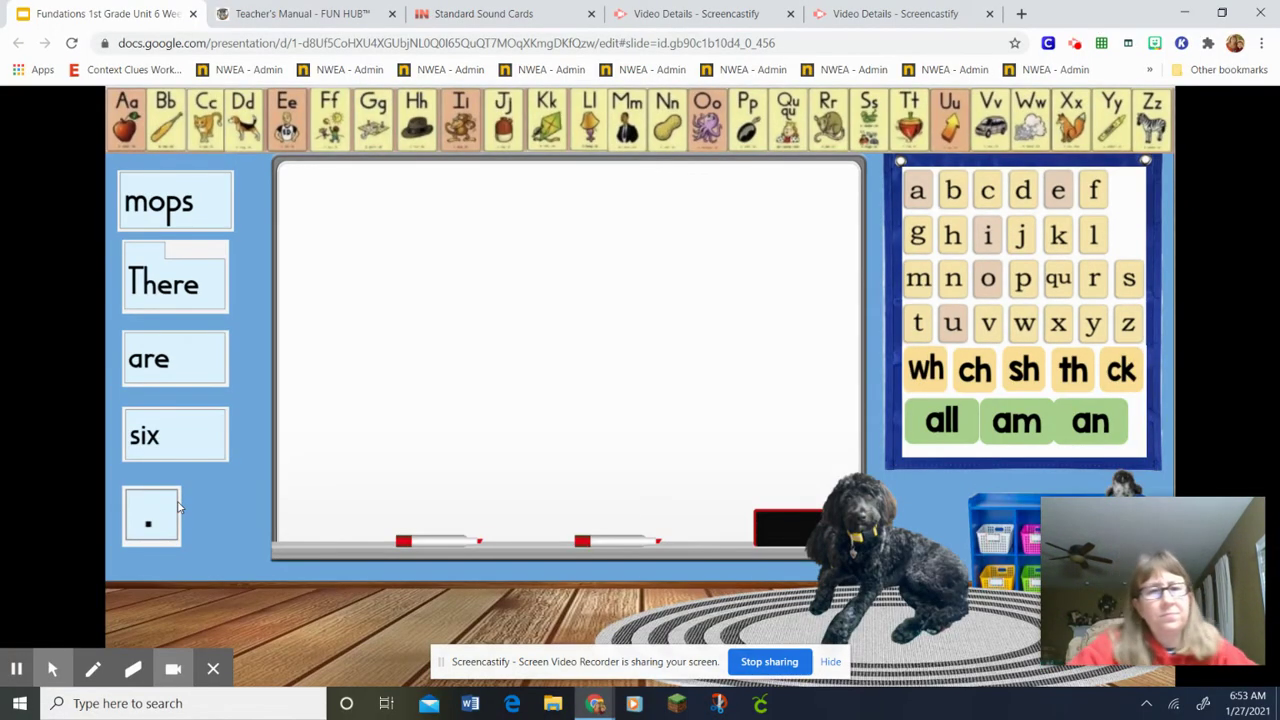
key("Escape")
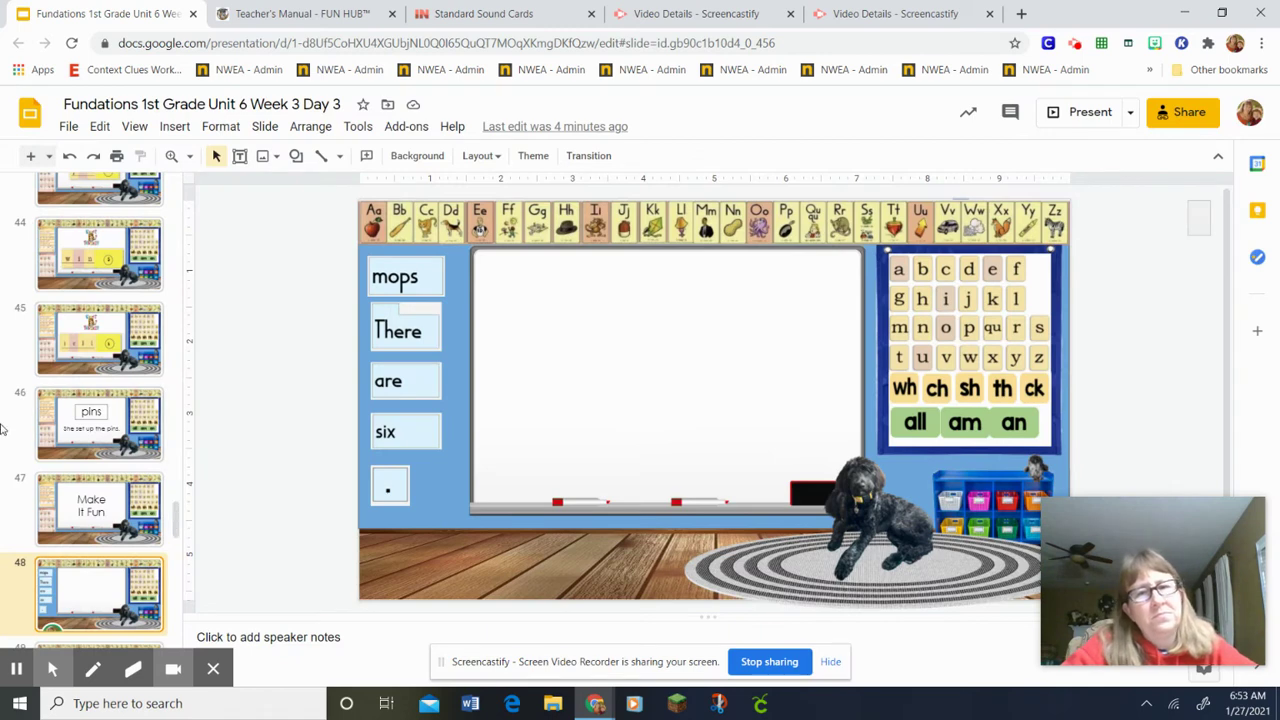
left_click_drag(409, 334, 521, 322)
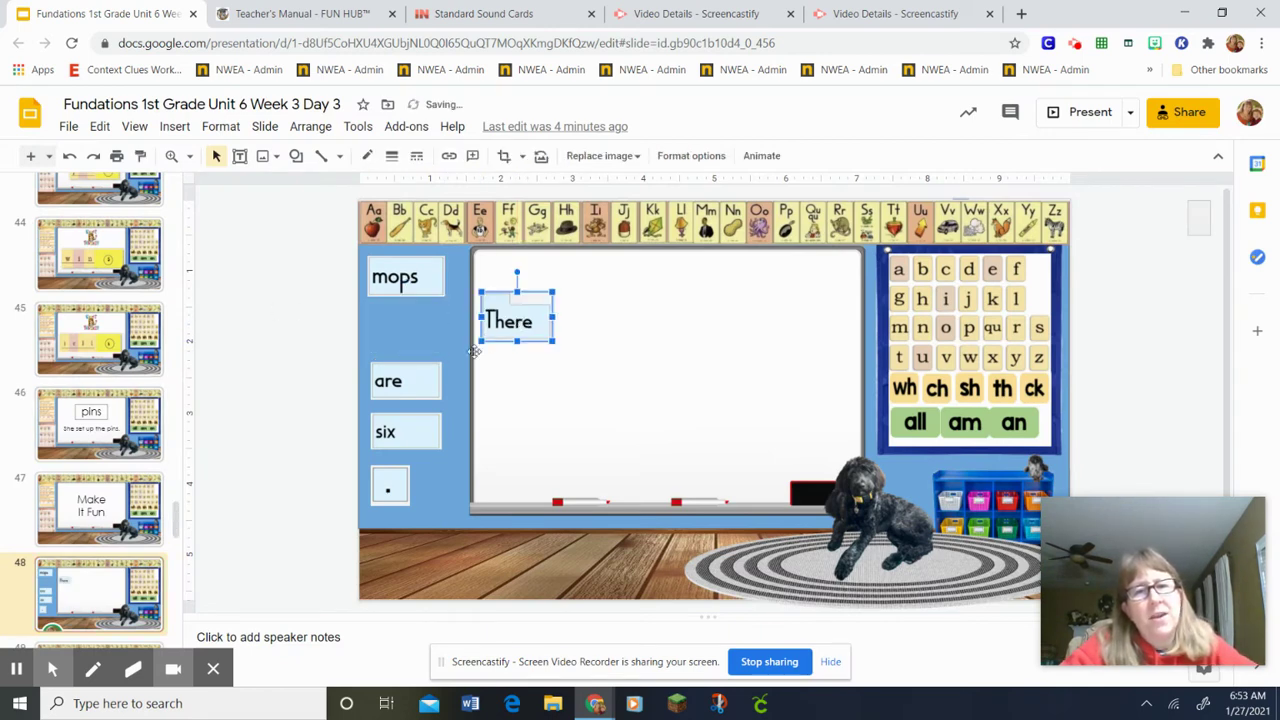
left_click_drag(416, 391, 605, 330)
left_click_drag(430, 425, 709, 318)
left_click_drag(428, 276, 809, 316)
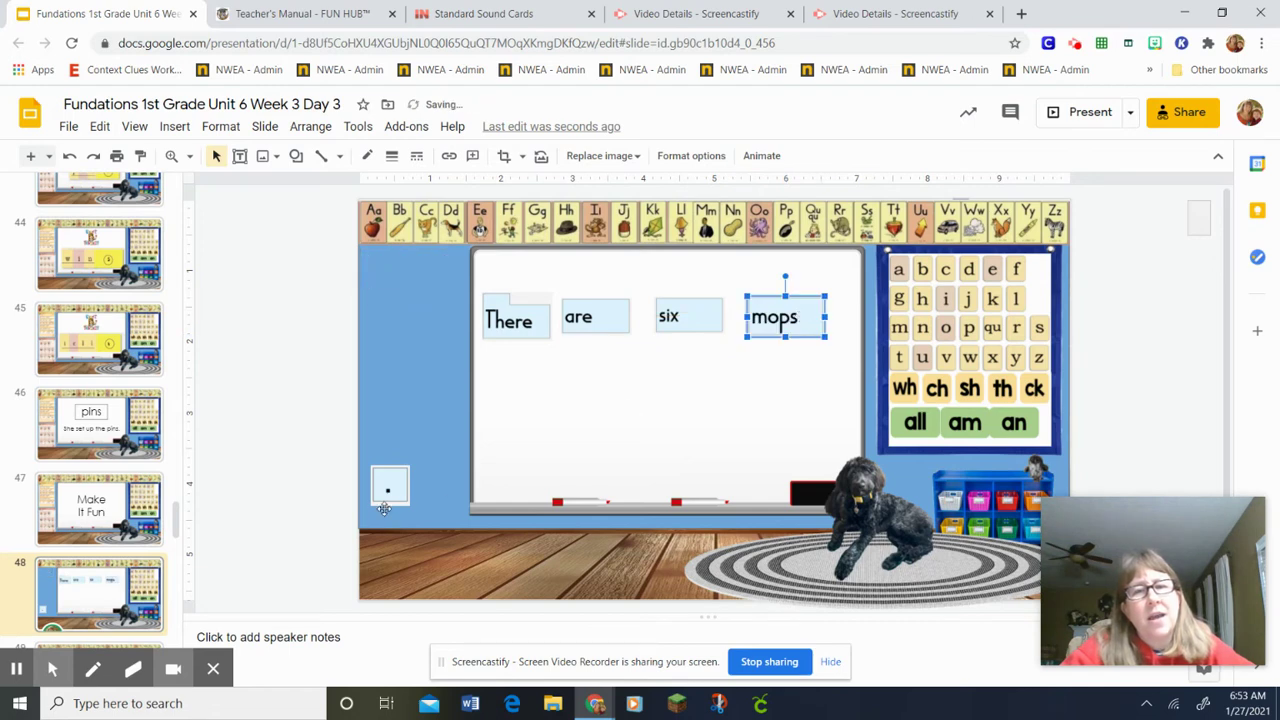
left_click_drag(398, 486, 858, 314)
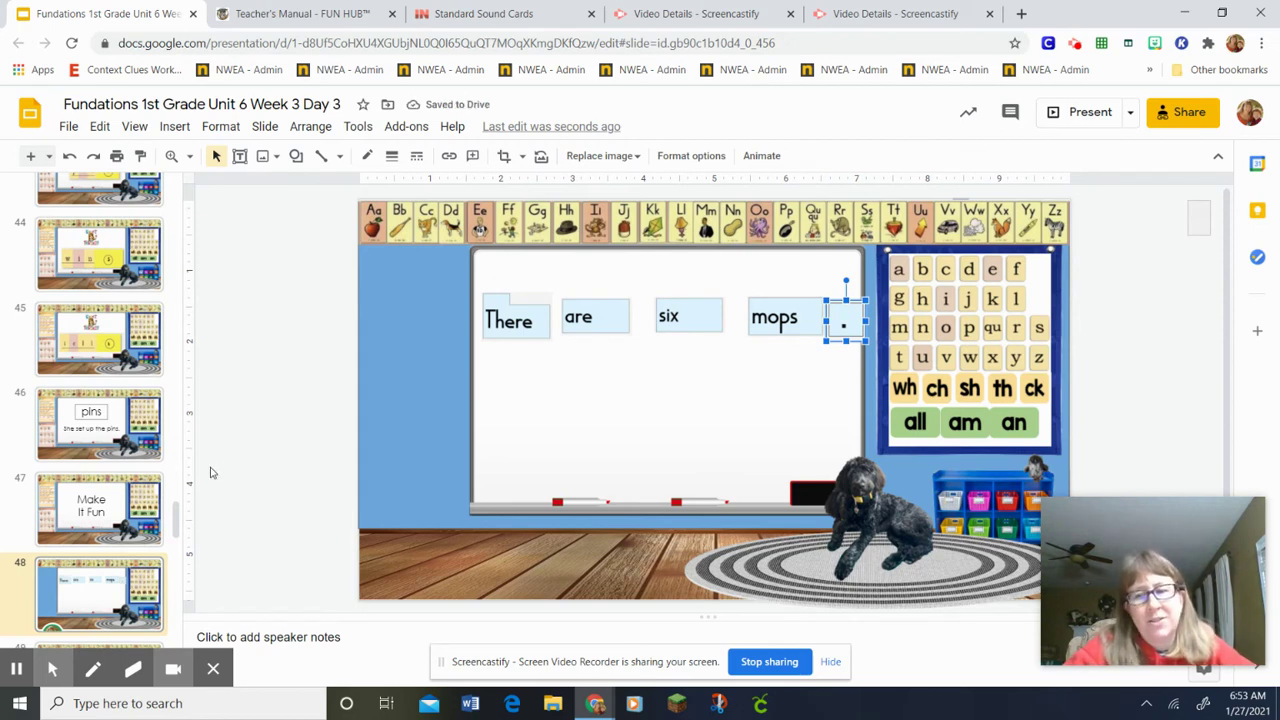
key("Right")
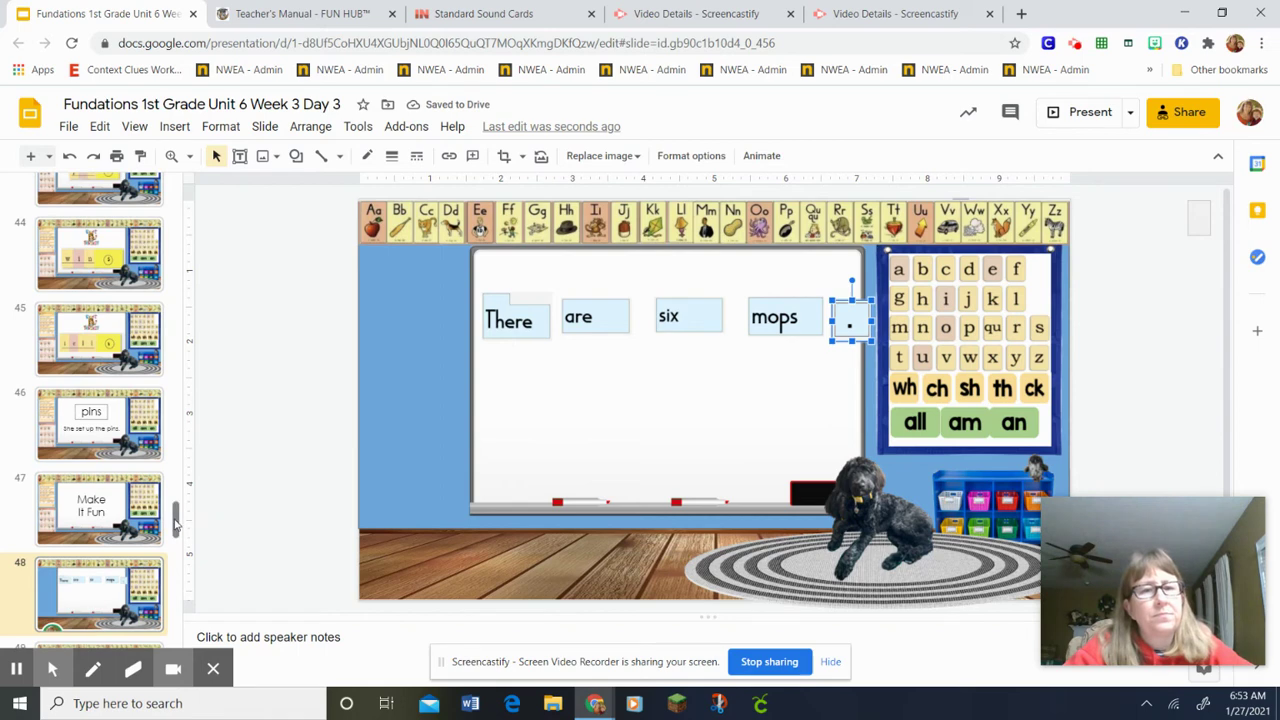
left_click_drag(176, 525, 176, 548)
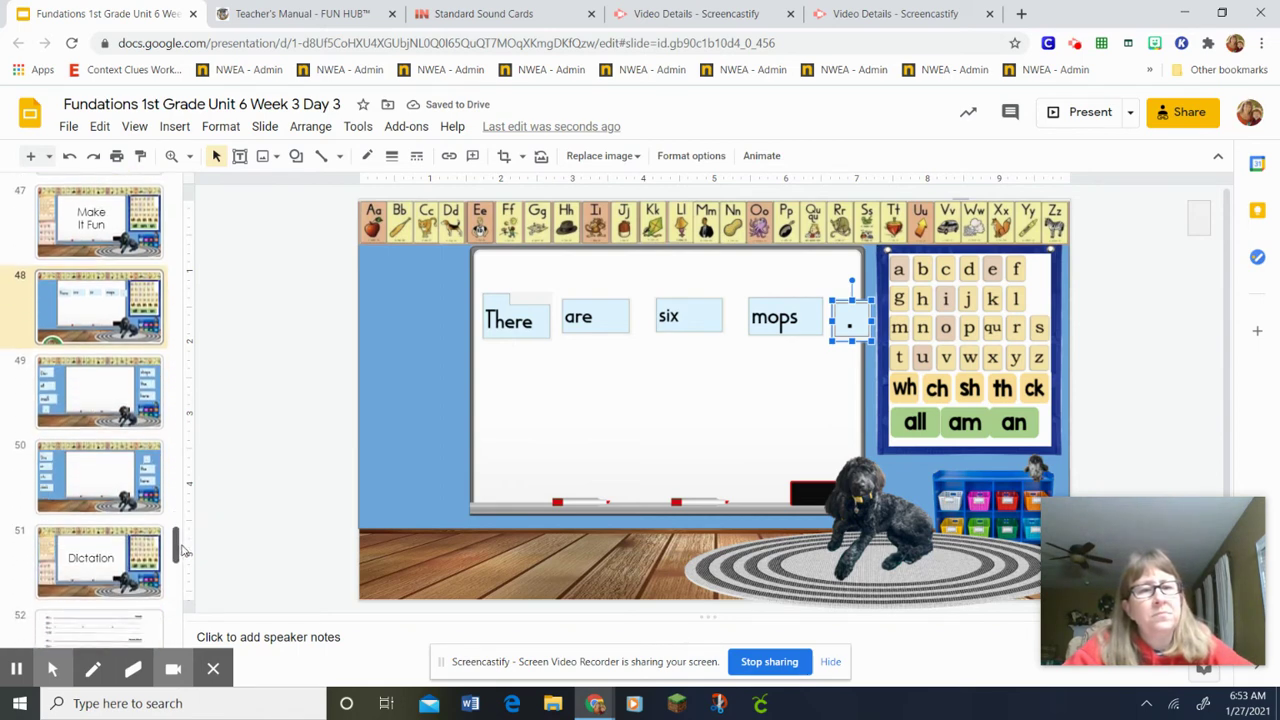
Present slide 49 with cards Dan, at, mall, shops, the and here, leaving full screen.
left_click(117, 396)
left_click(1080, 110)
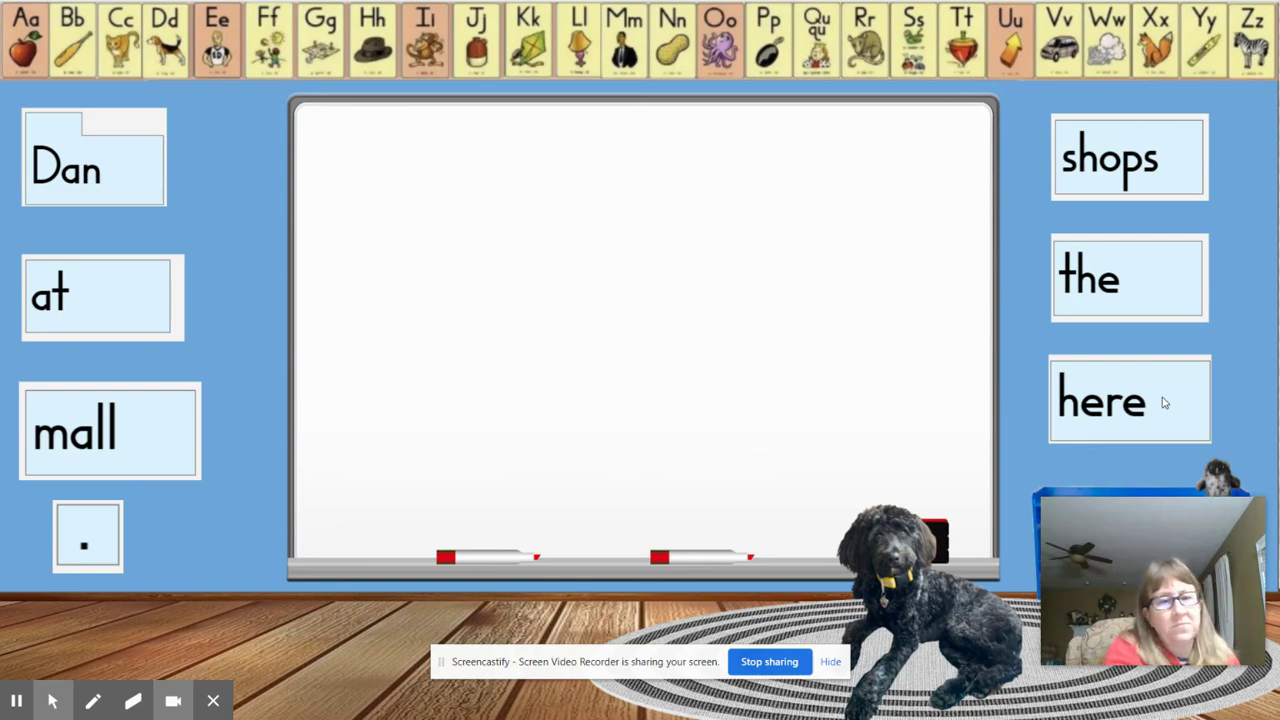
key("Escape")
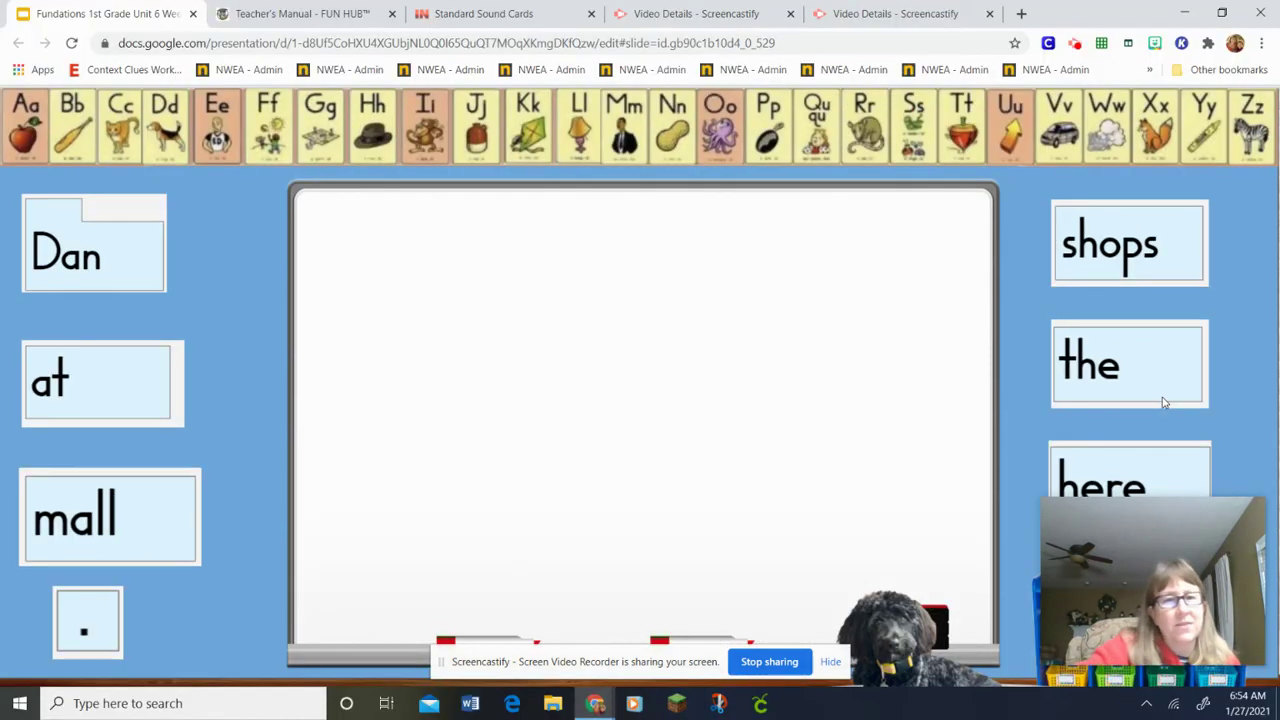
Drag the cards onto the whiteboard in two lines reading 'Dan shops here at the mall.'.
key("Escape")
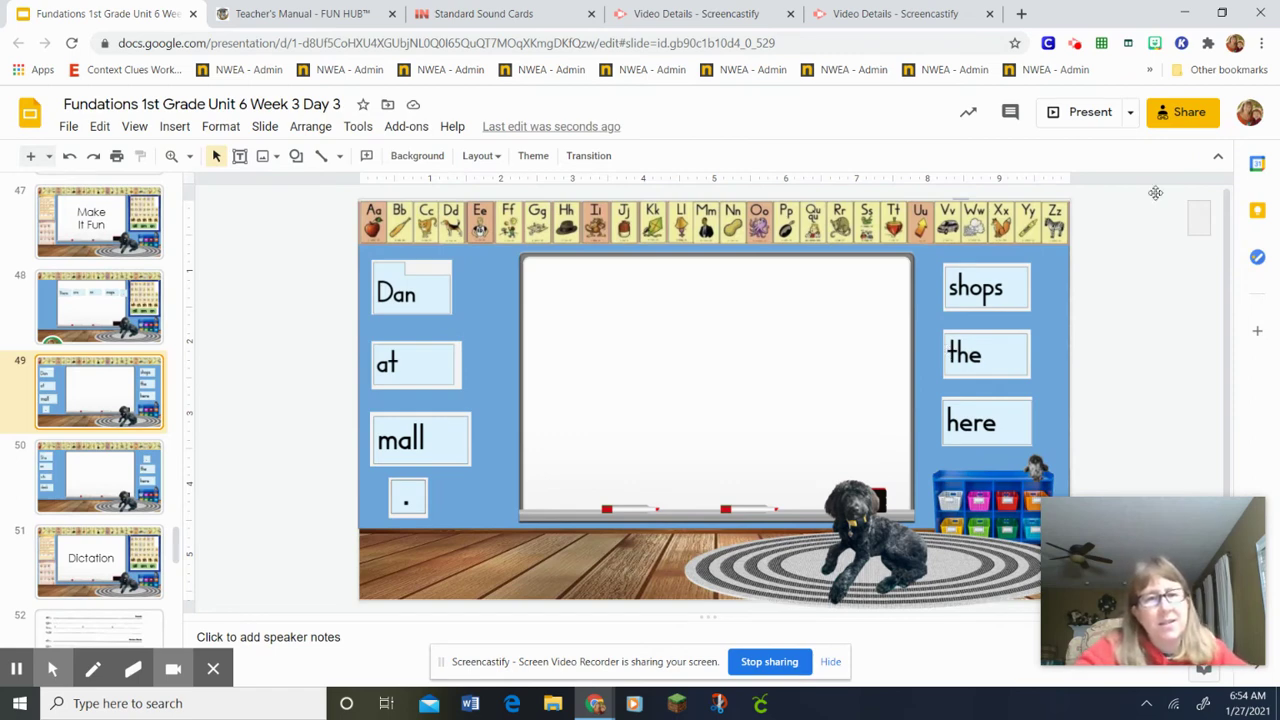
left_click_drag(439, 287, 596, 300)
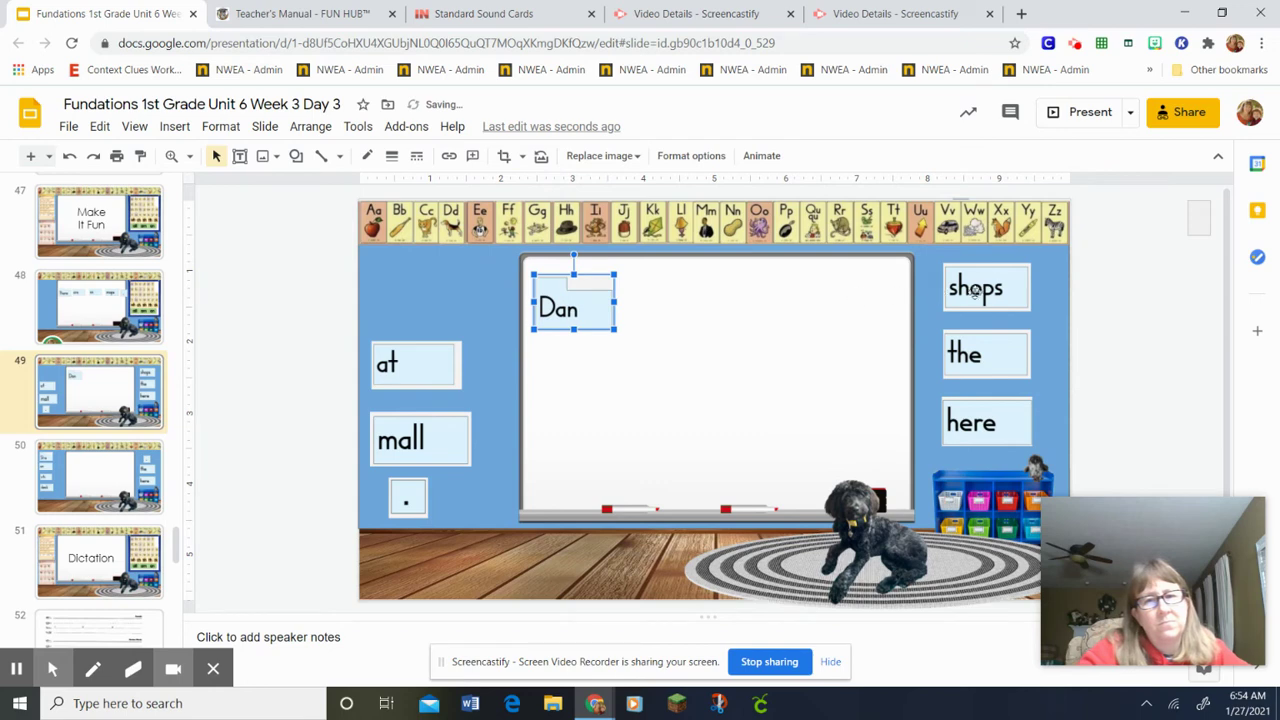
left_click_drag(984, 292, 676, 306)
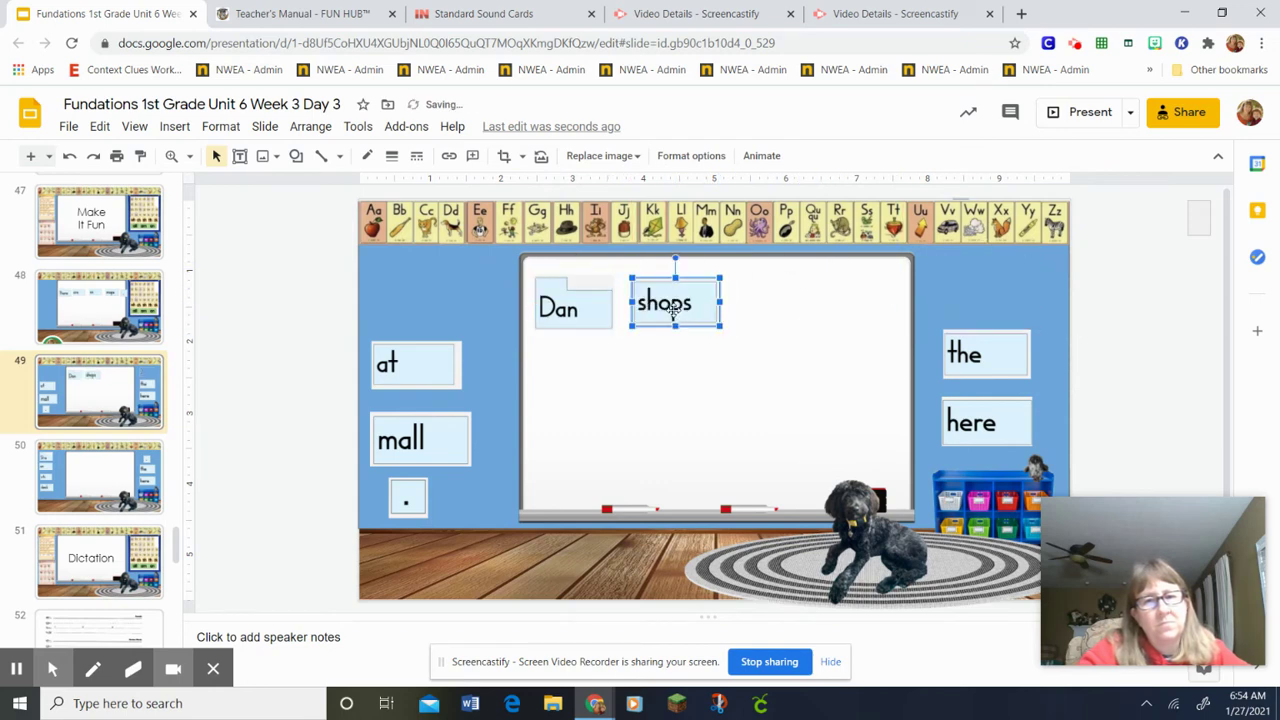
left_click_drag(443, 367, 784, 303)
left_click_drag(982, 356, 690, 395)
left_click_drag(769, 318, 580, 392)
left_click_drag(955, 396, 771, 294)
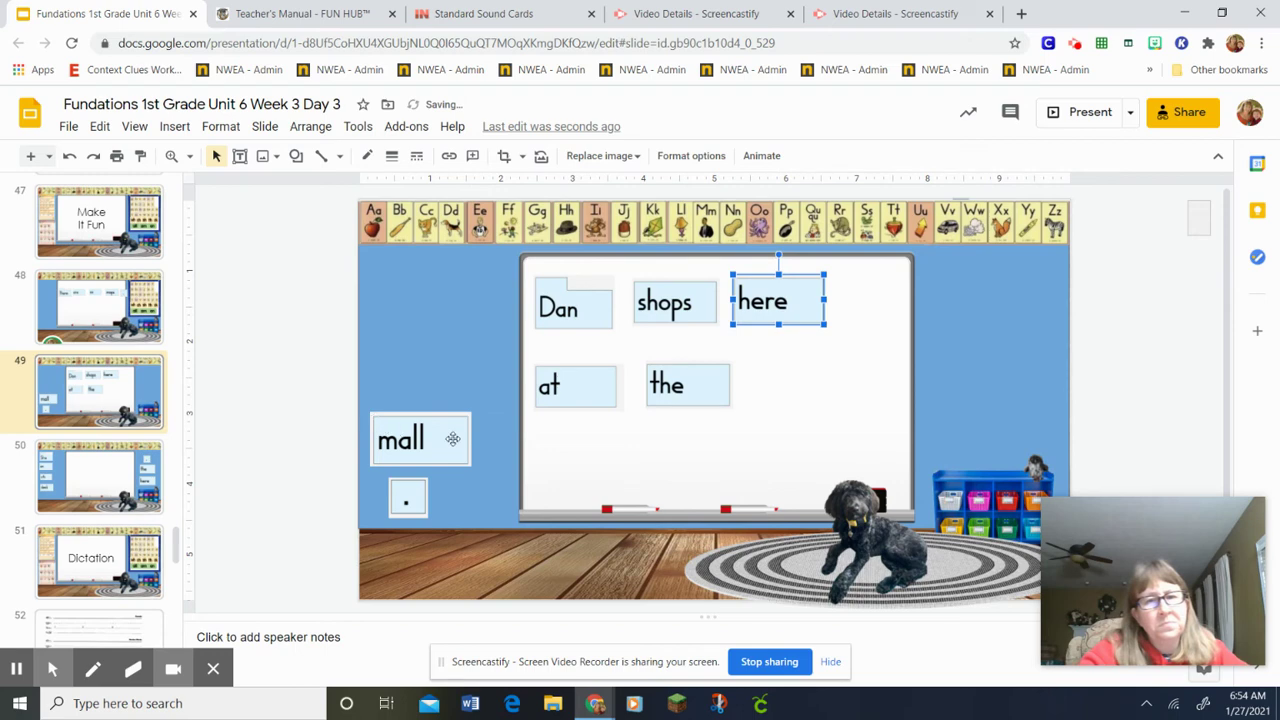
left_click_drag(452, 440, 832, 383)
left_click_drag(408, 500, 878, 398)
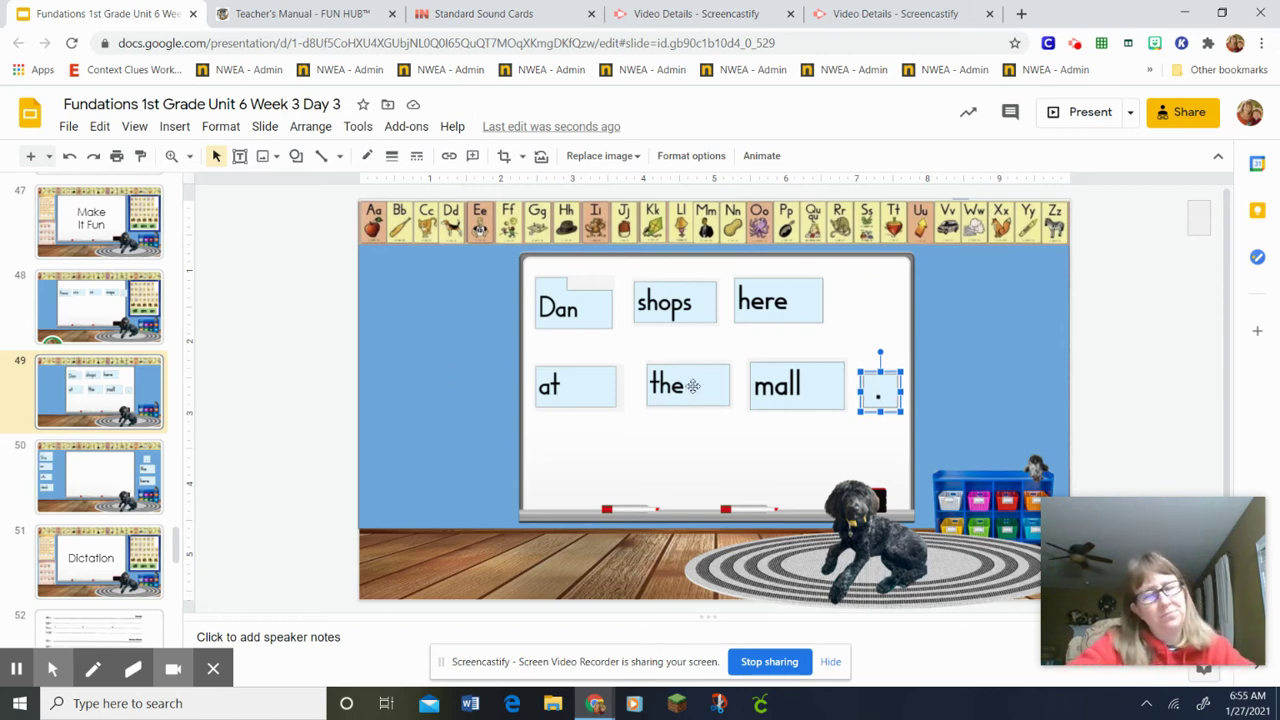
Present slide 50 with cards She, on, sits, desk, the and here, leaving full screen.
left_click(121, 486)
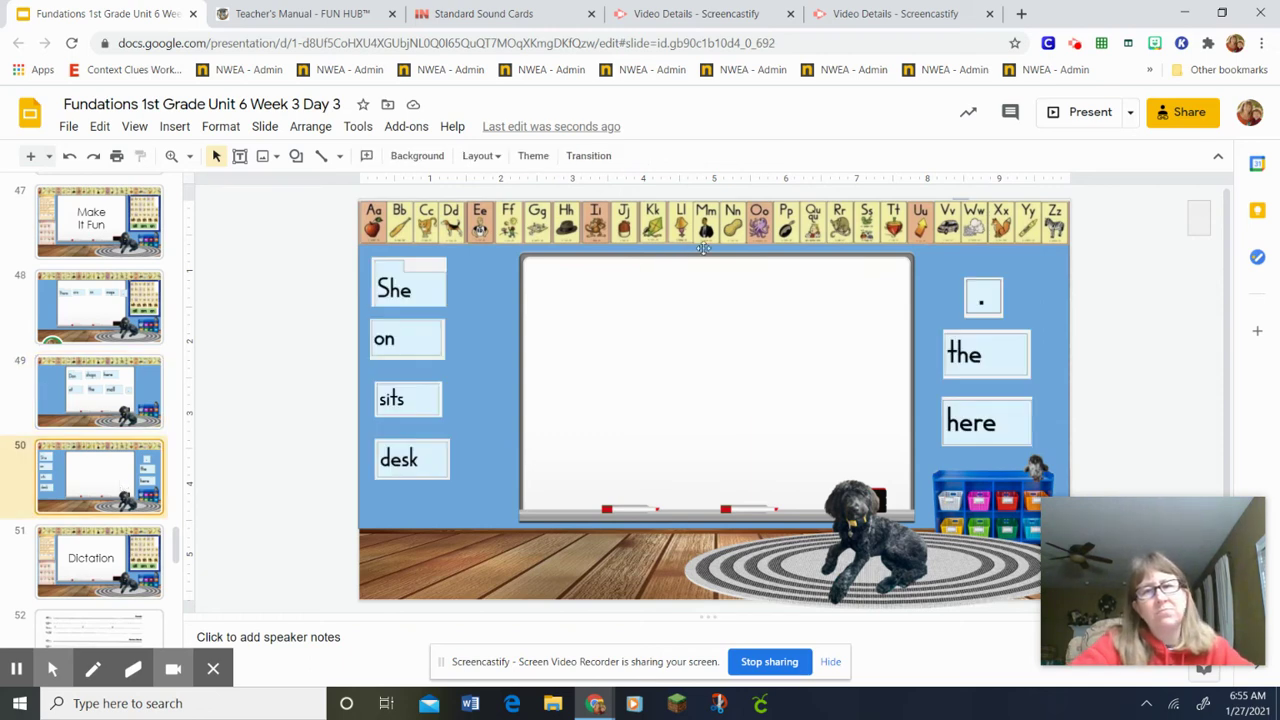
left_click(1088, 114)
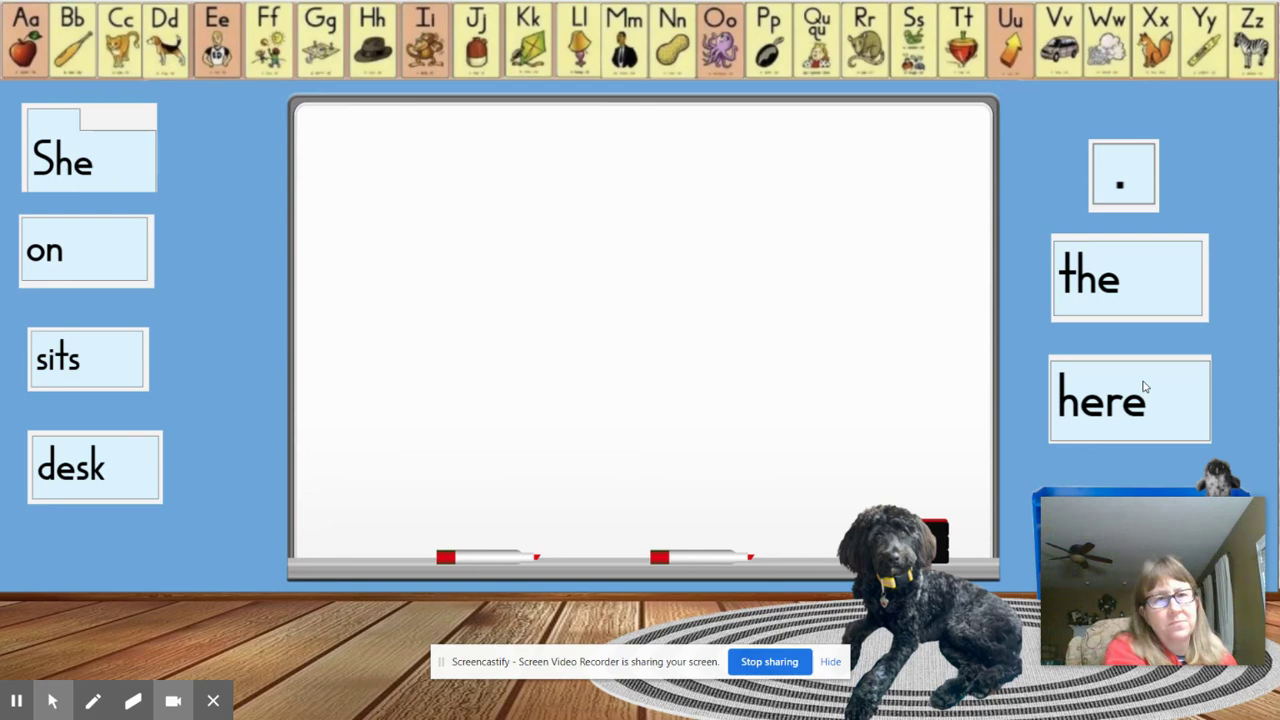
key("Escape")
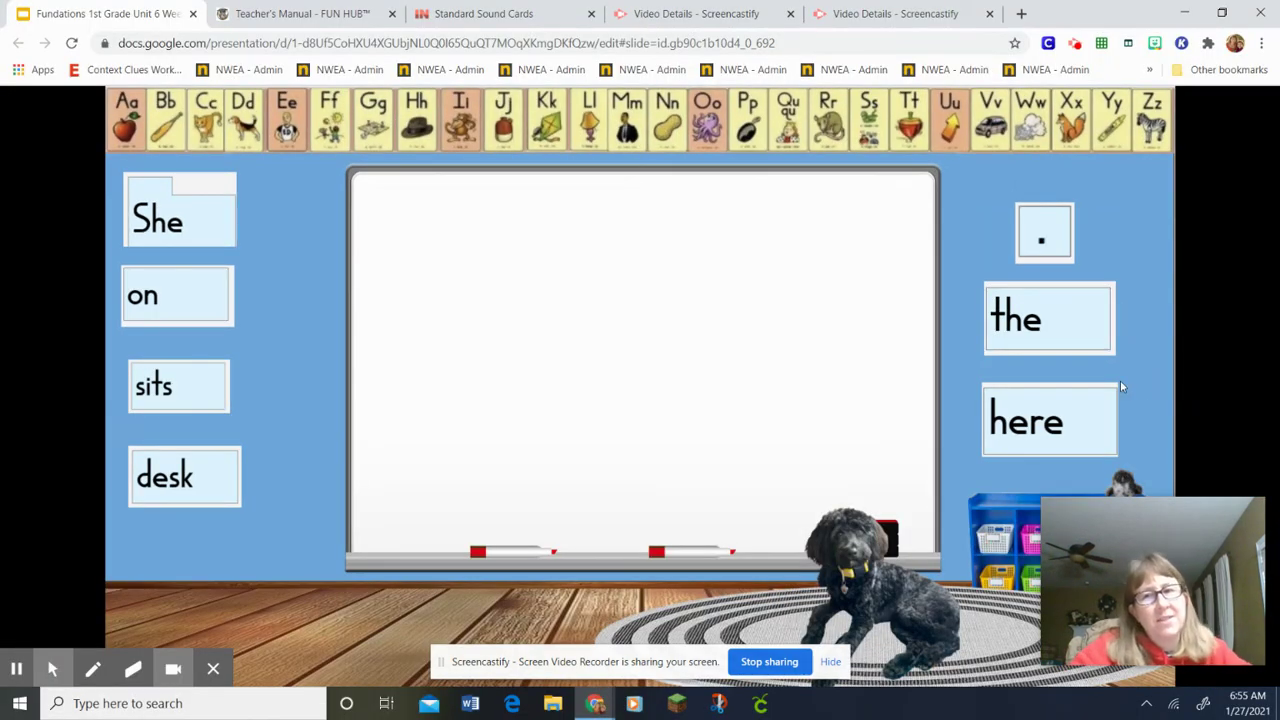
Leave the slideshow and line up She, sits, here, on across the whiteboard's first line.
key("Escape")
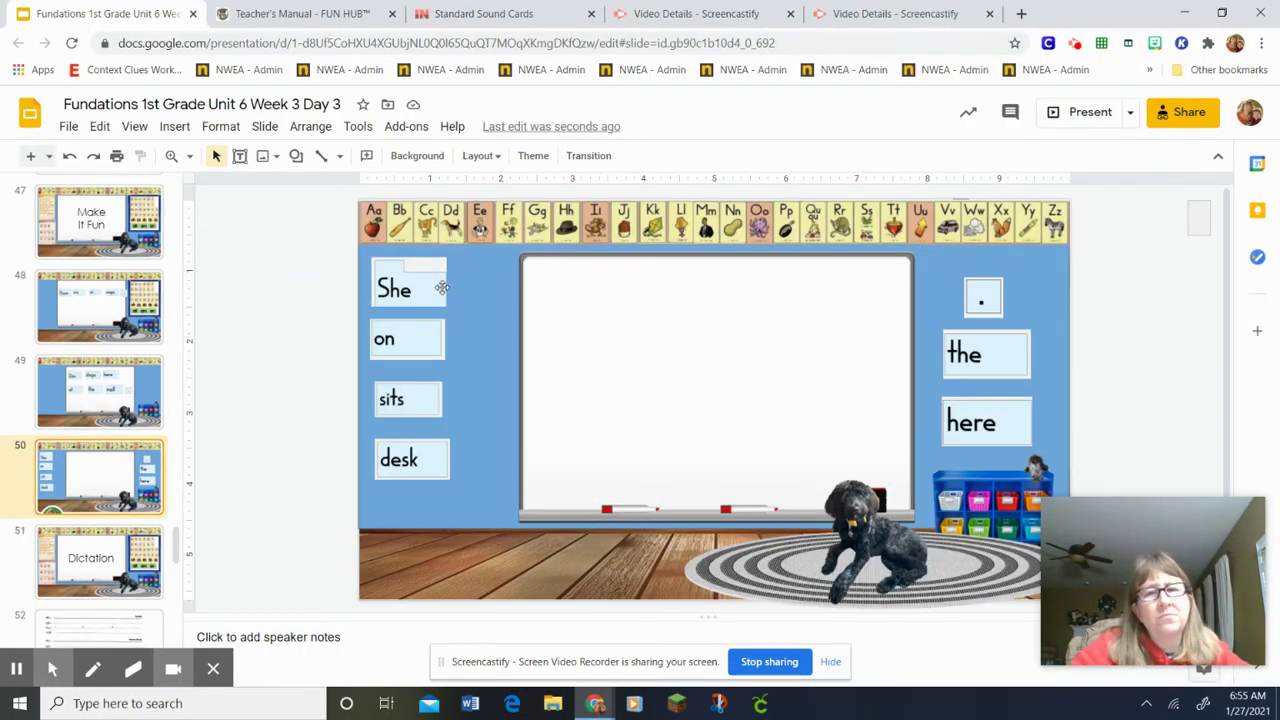
left_click_drag(441, 288, 614, 316)
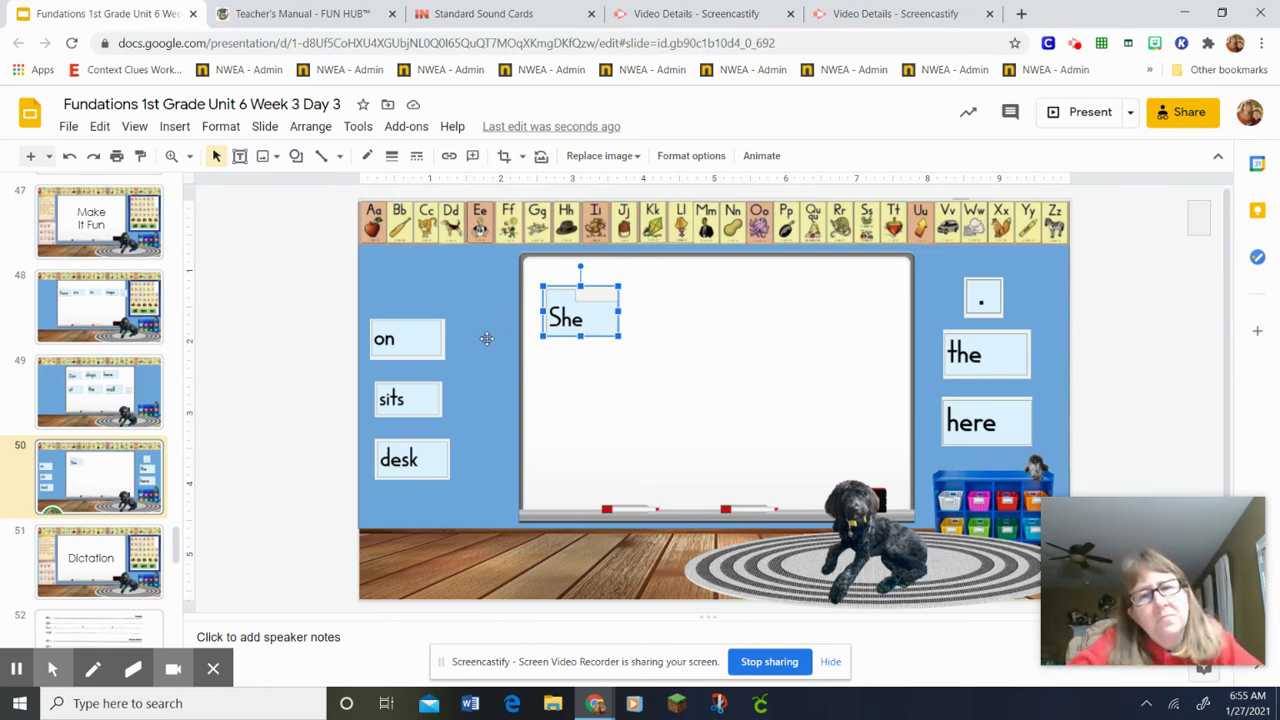
left_click_drag(420, 397, 673, 318)
left_click(985, 430)
left_click_drag(987, 432, 754, 322)
left_click(430, 341)
left_click_drag(430, 341, 873, 312)
Finish the second line with the, desk and a period, then present slide 50.
left_click_drag(958, 345, 609, 427)
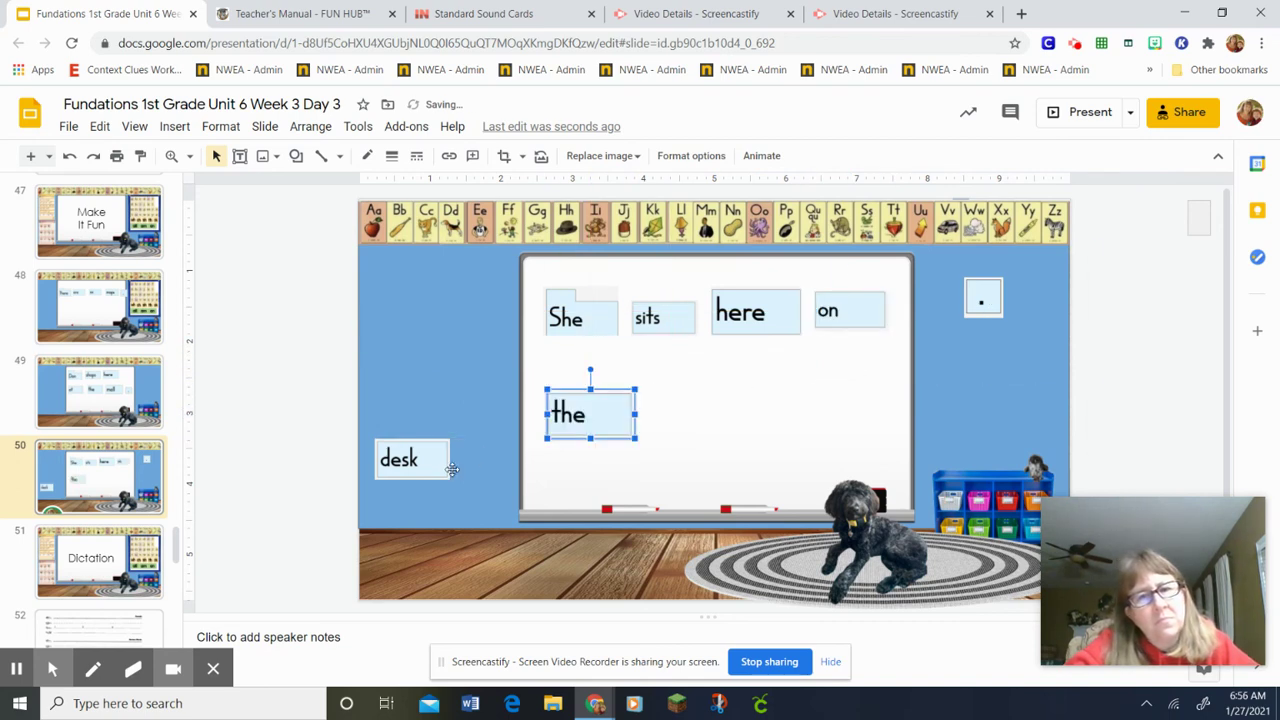
left_click_drag(437, 469, 706, 423)
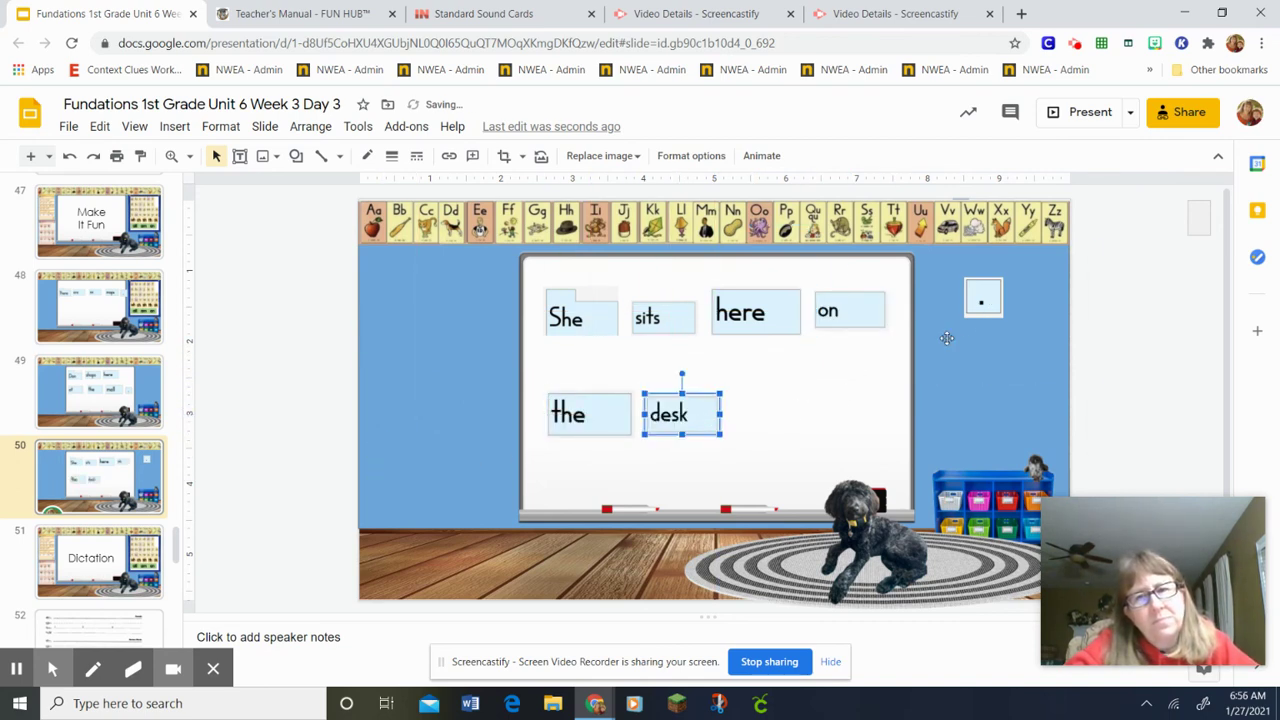
left_click_drag(983, 300, 751, 418)
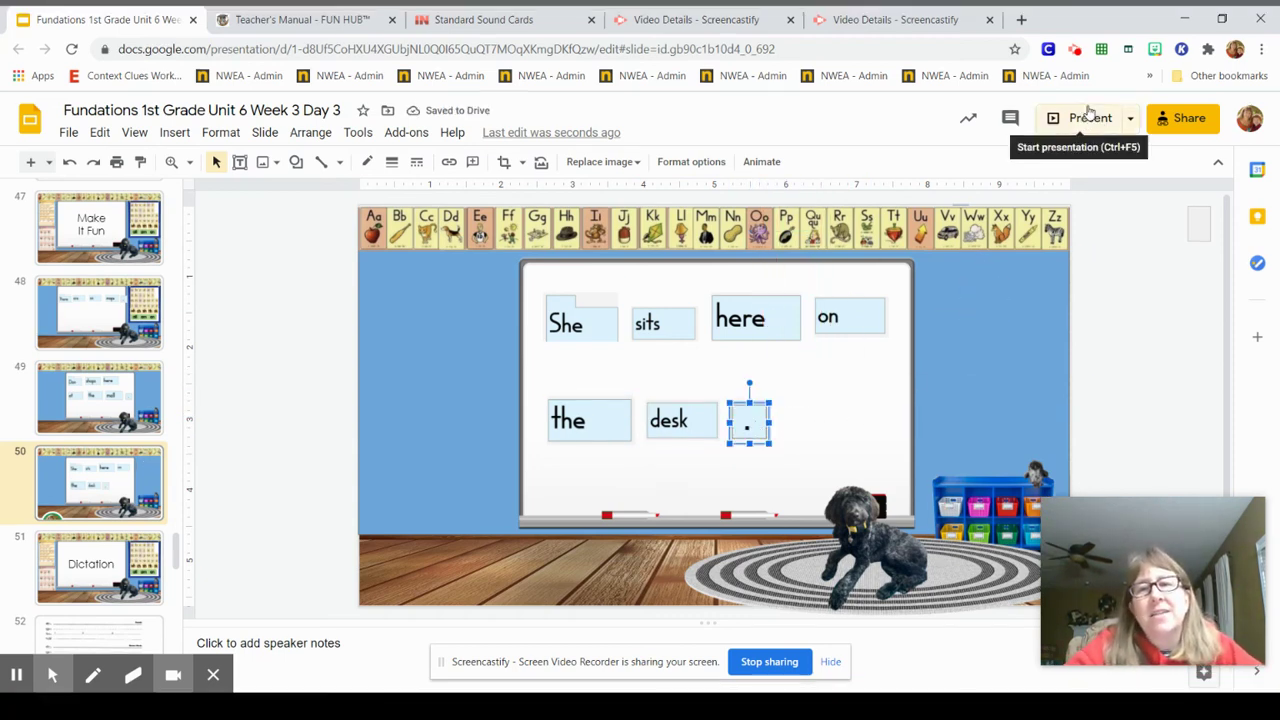
left_click(1089, 112)
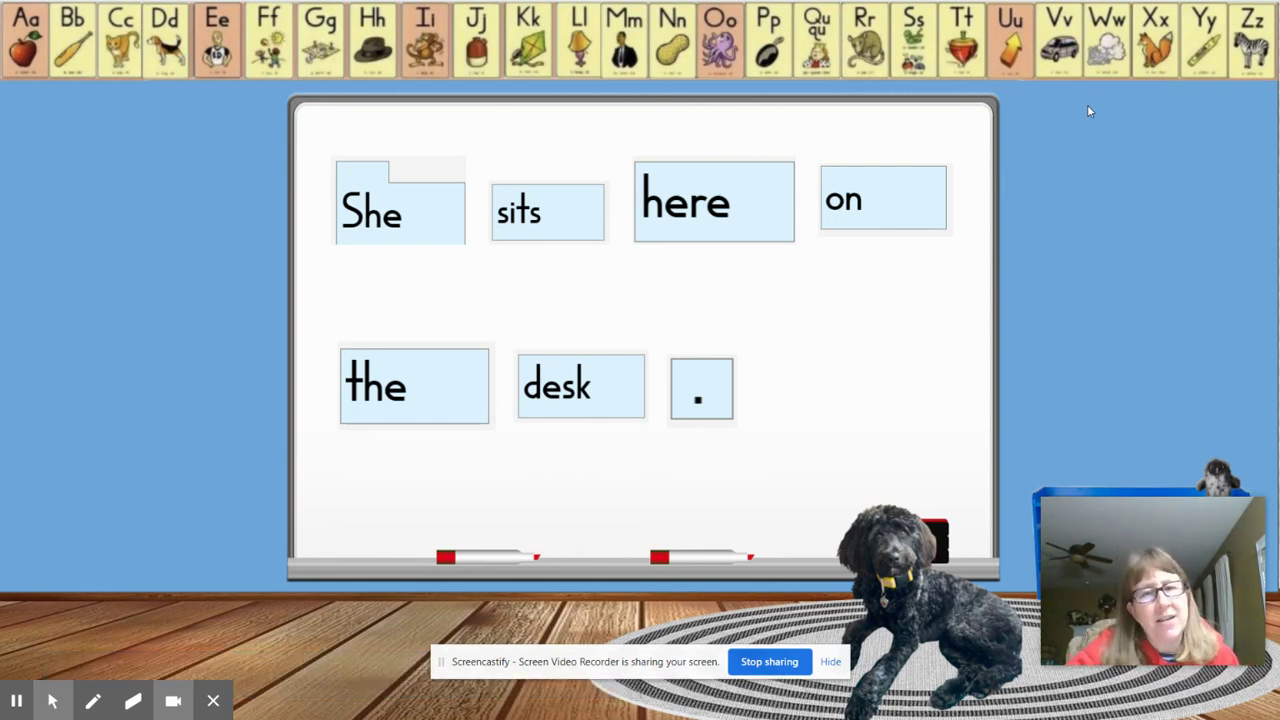
key("Right")
key("Right")
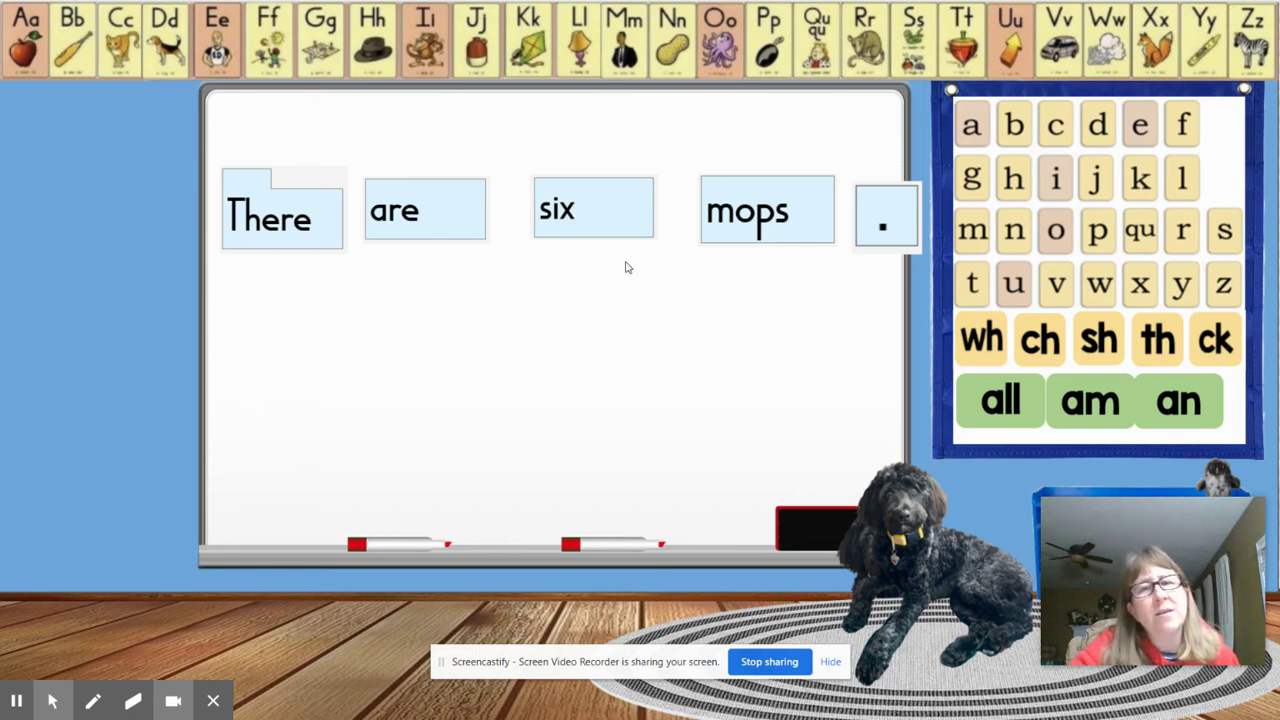
left_click(252, 463)
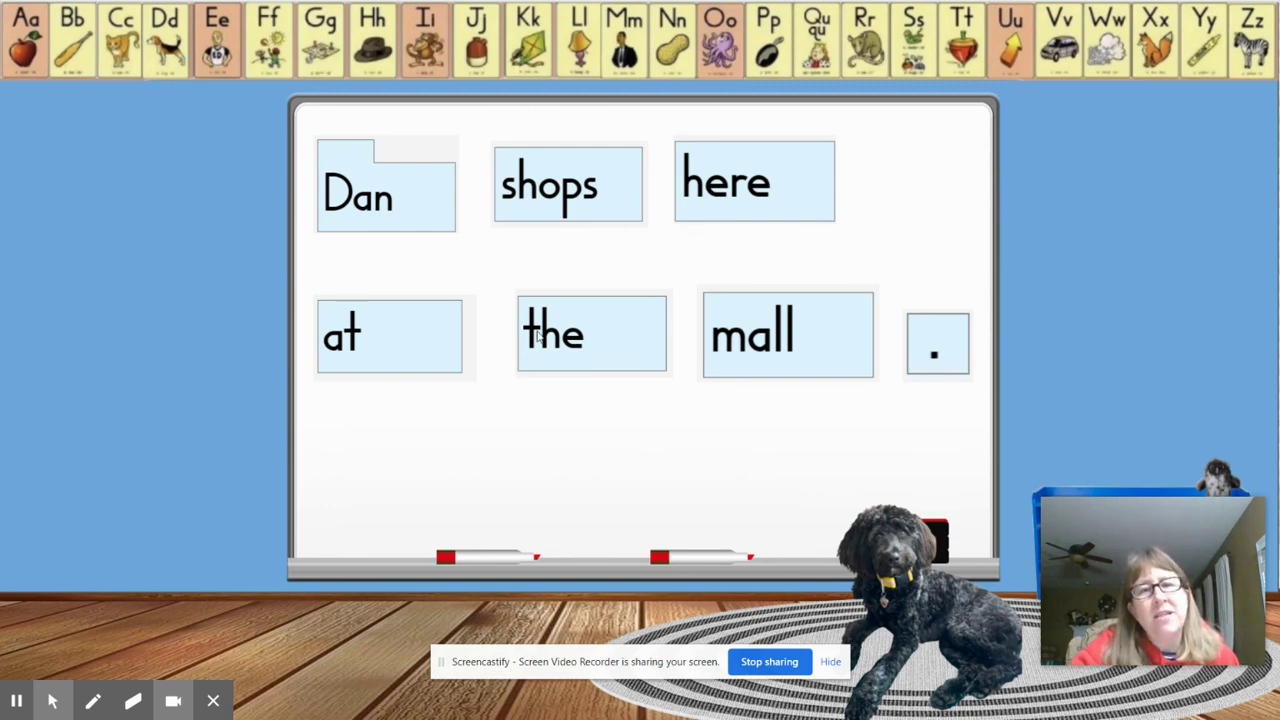
left_click(572, 425)
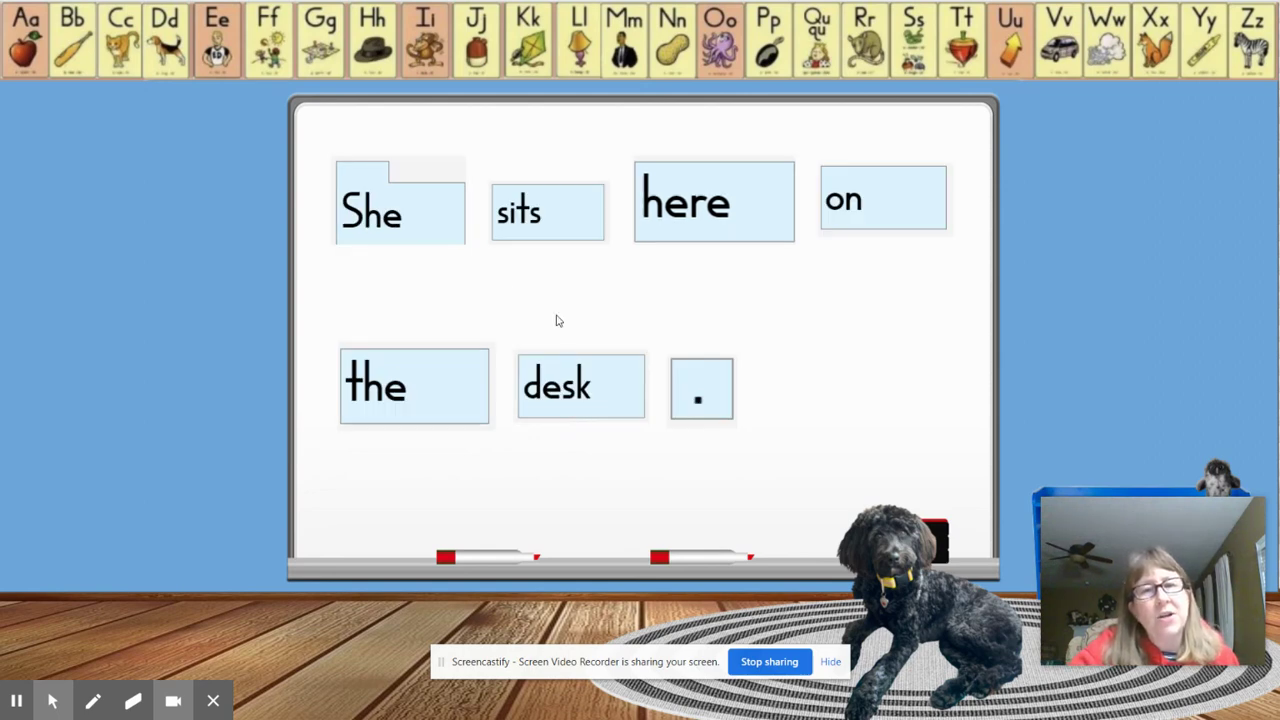